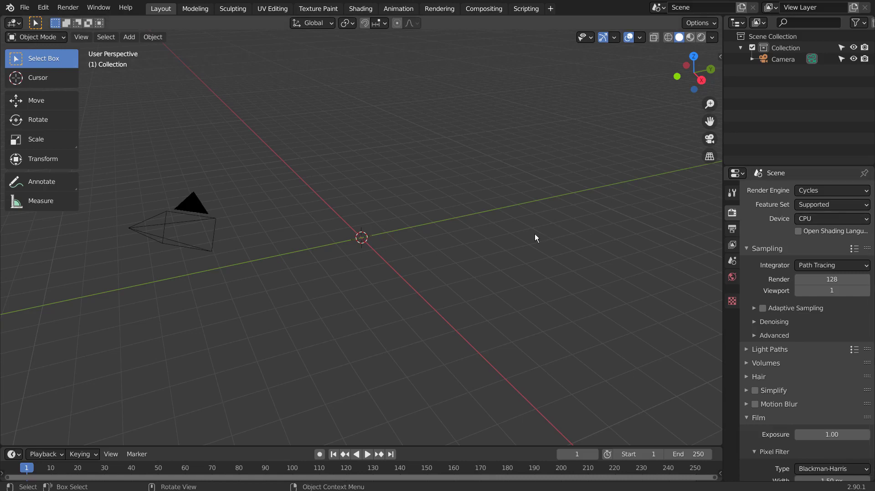
Add a plane and merge all of its vertices at the center into a single vertex
{"action": "key", "text": "shift+a"}
{"action": "mouse_move", "coordinate": [534, 233]}
{"action": "left_click", "coordinate": [579, 233]}
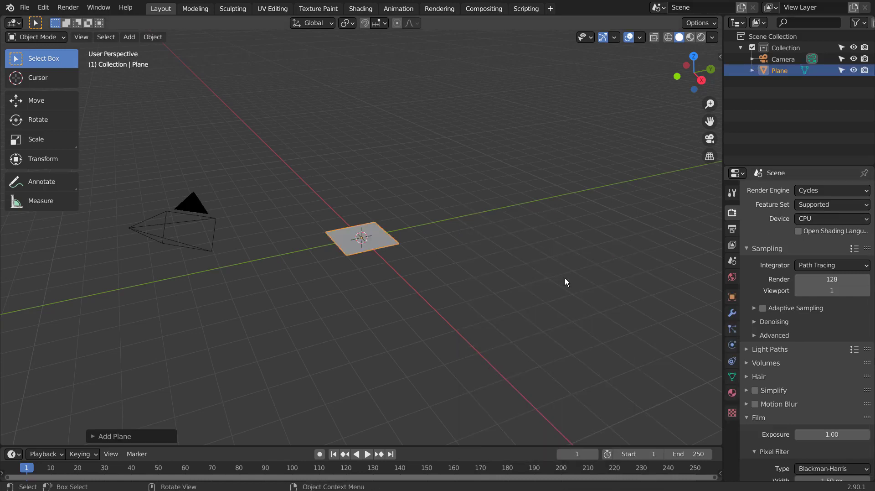
{"action": "scroll", "coordinate": [402, 272], "scroll_direction": "up", "scroll_amount": 4}
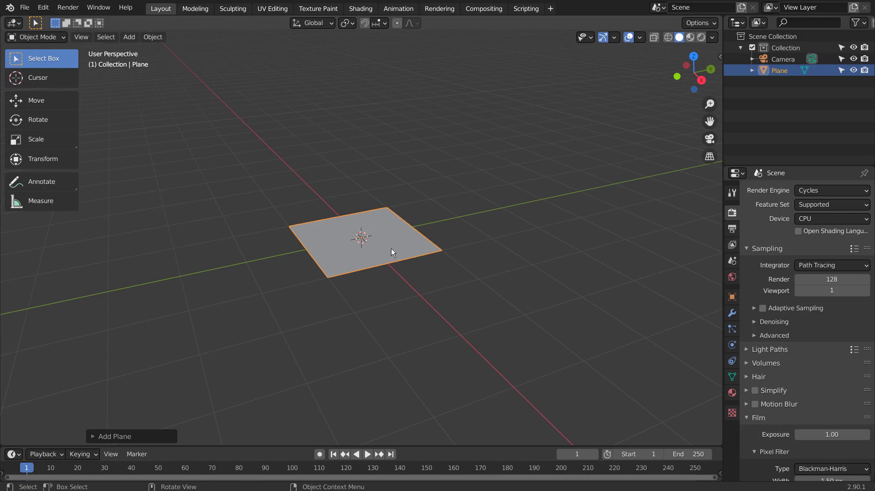
{"action": "key", "text": "Tab"}
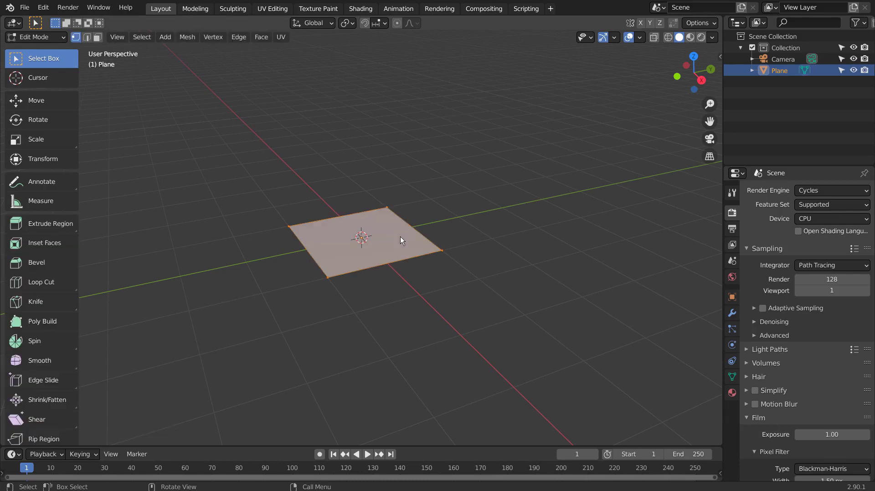
{"action": "key", "text": "m"}
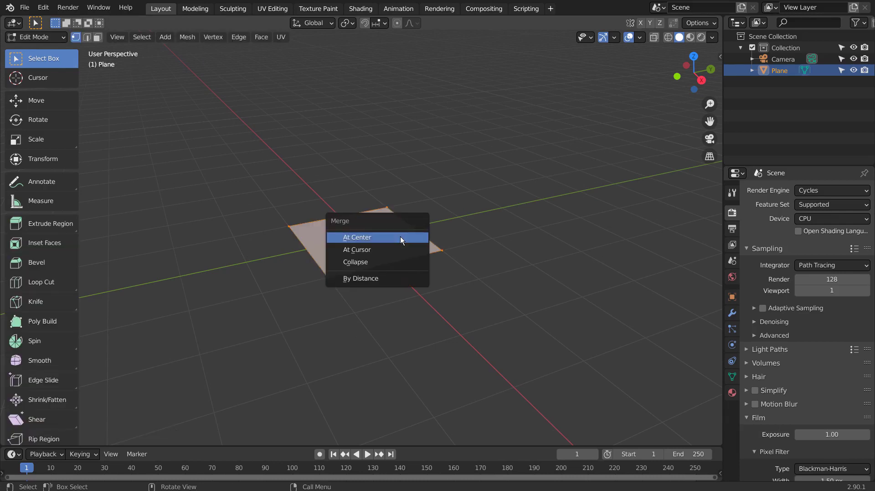
{"action": "left_click", "coordinate": [400, 236]}
{"action": "key", "text": "Tab"}
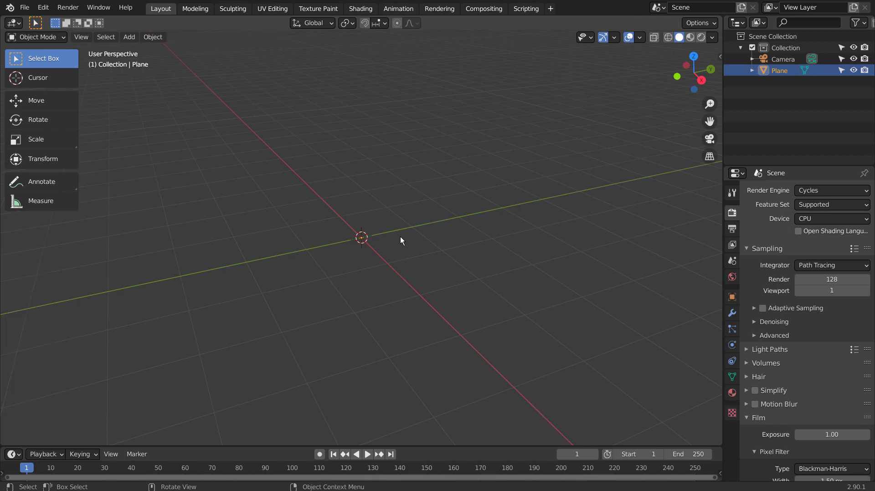
In top view, shift the single vertex -1 m along the global Y axis
{"action": "key", "text": "KP_7"}
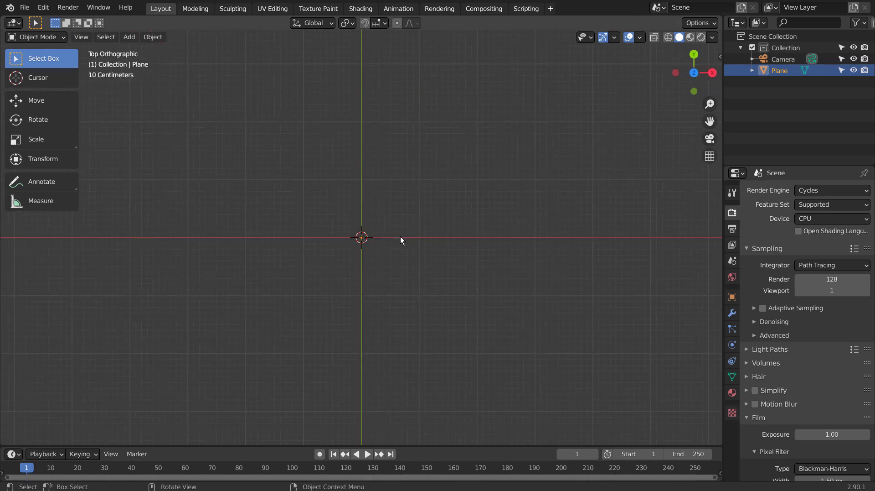
{"action": "key", "text": "grave"}
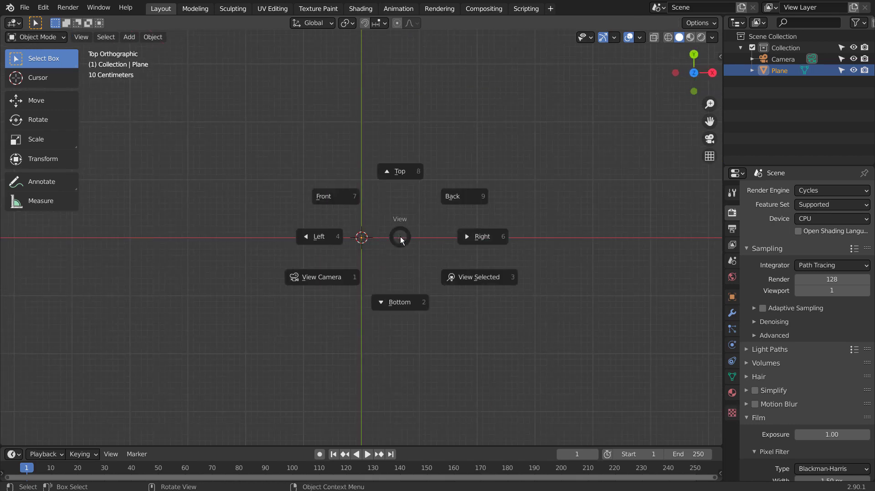
{"action": "left_click", "coordinate": [406, 174]}
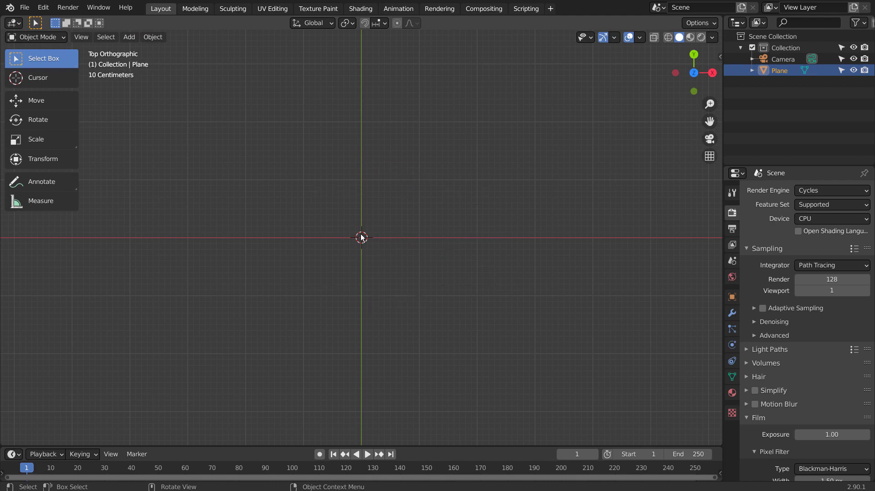
{"action": "key", "text": "Tab"}
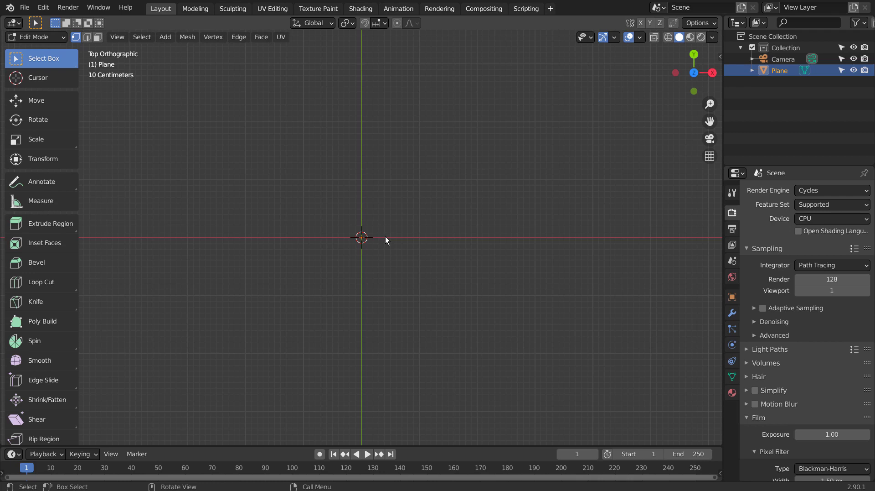
{"action": "key", "text": "shift+d"}
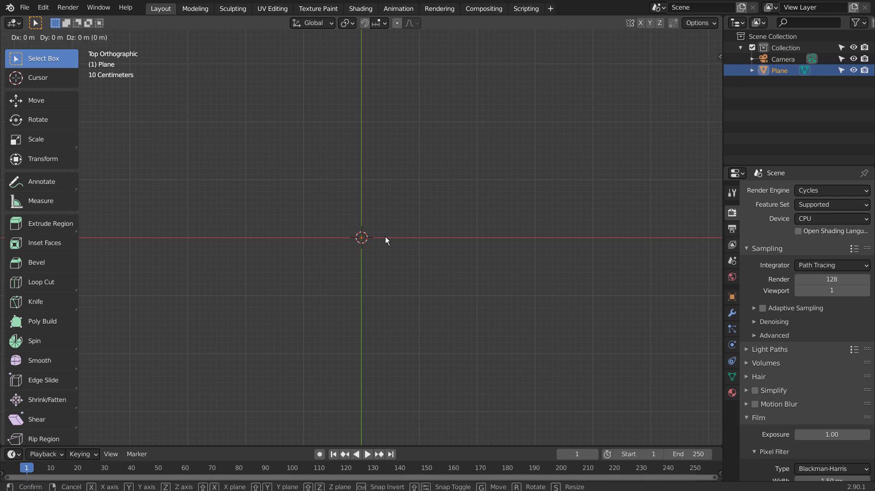
{"action": "key", "text": "y"}
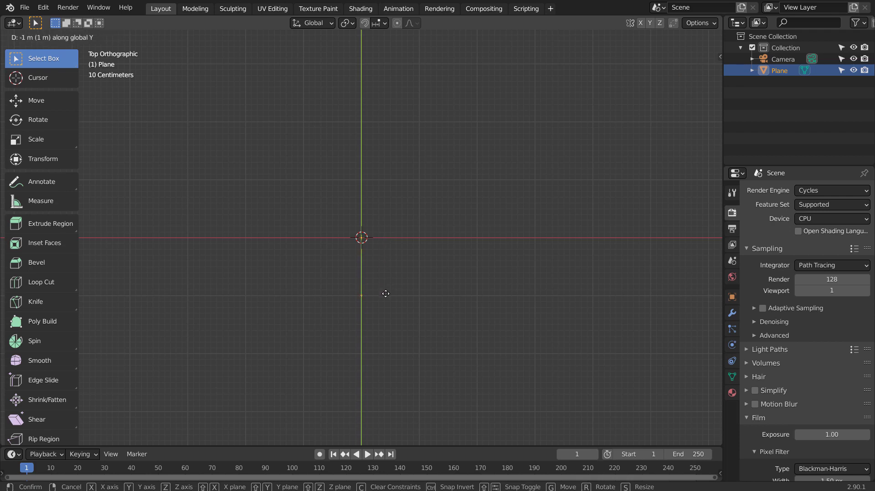
{"action": "key", "text": "Return"}
Extrude the vertex upward along the Z axis into a tall vertical edge
{"action": "middle_click_drag", "start_coordinate": [440, 346], "coordinate": [433, 257]}
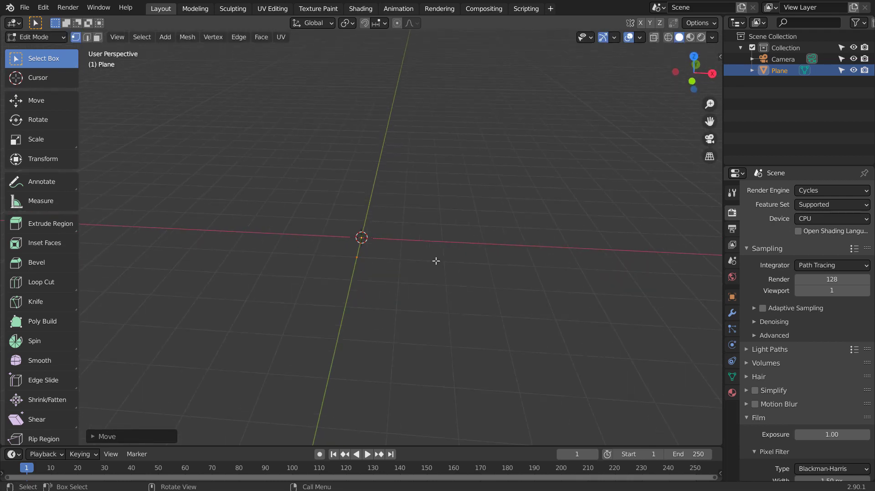
{"action": "key", "text": "g"}
{"action": "key", "text": "z"}
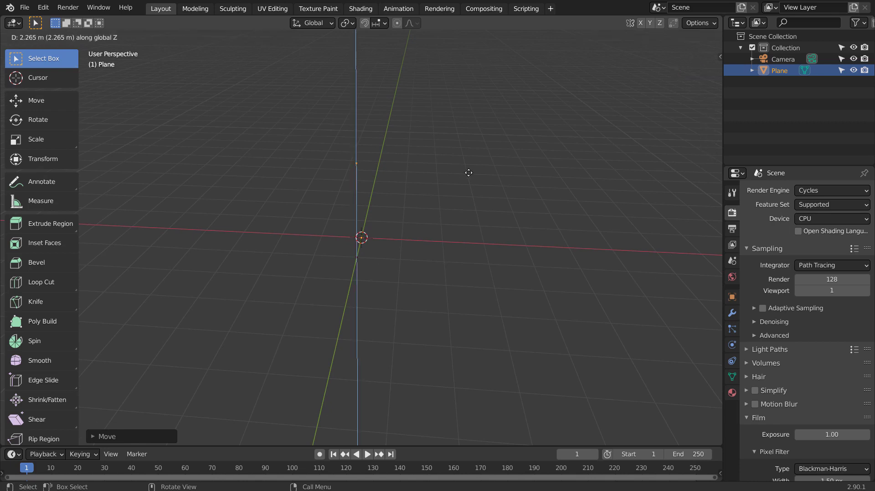
{"action": "left_click", "coordinate": [469, 102]}
{"action": "middle_click_drag", "start_coordinate": [518, 200], "coordinate": [482, 187]}
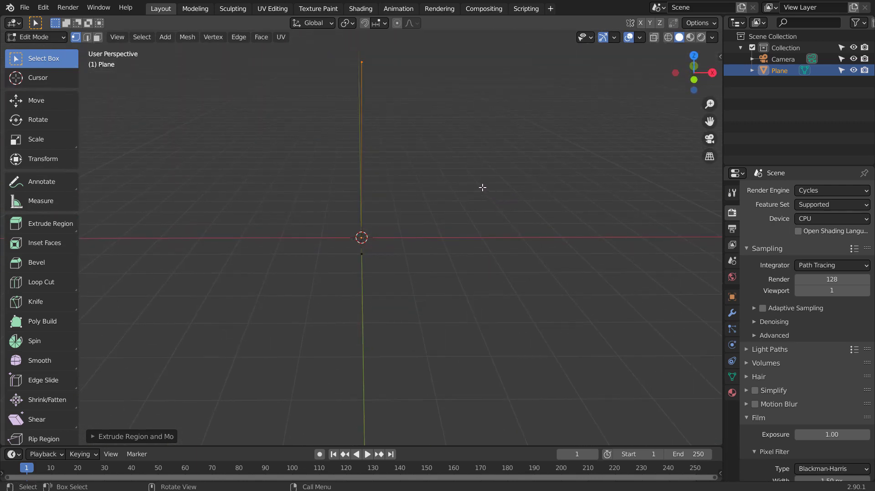
Try to subdivide the vertical edge with 25 cuts while only its upper vertex is selected
{"action": "right_click", "coordinate": [396, 140]}
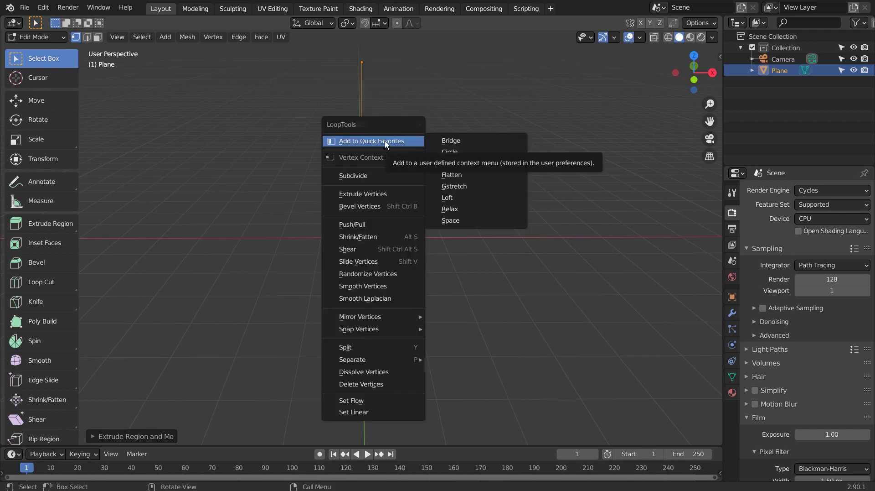
{"action": "left_click", "coordinate": [367, 176]}
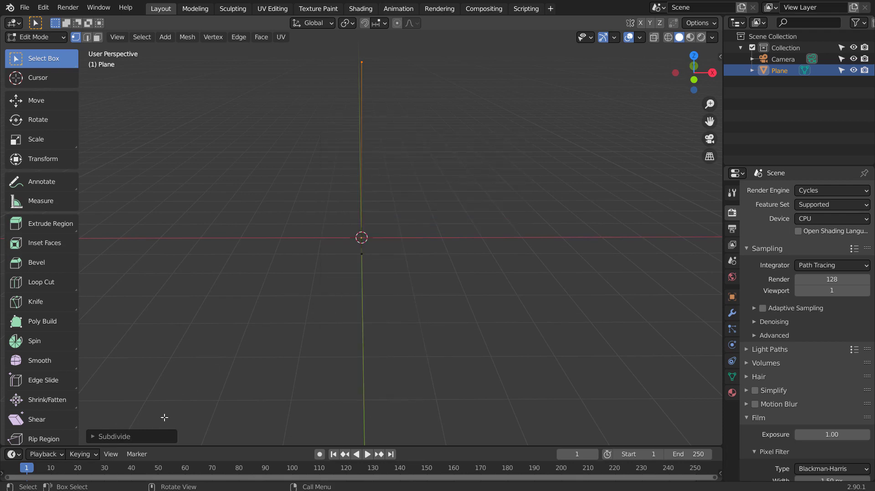
{"action": "left_click", "coordinate": [137, 435]}
{"action": "left_click", "coordinate": [213, 359]}
{"action": "type", "text": "25"}
{"action": "key", "text": "Return"}
Select all vertices of the vertical edge and subdivide it with many evenly spaced cuts
{"action": "key", "text": "Tab"}
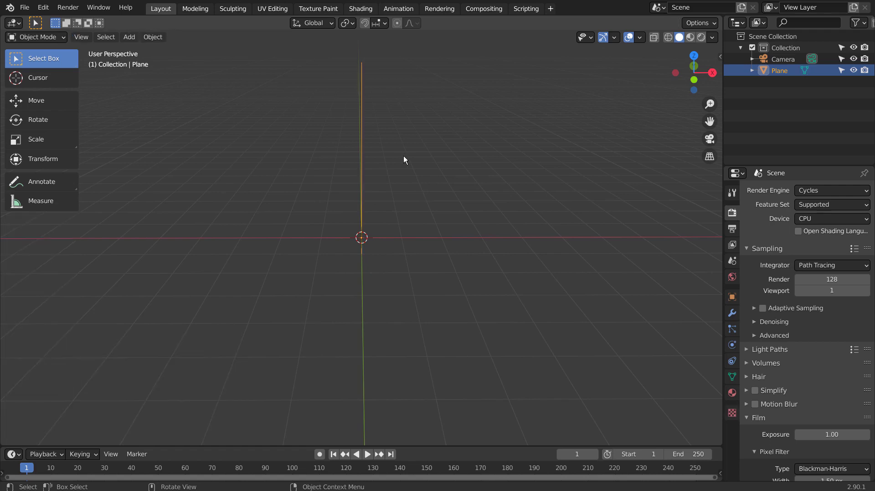
{"action": "key", "text": "a"}
{"action": "key", "text": "Tab"}
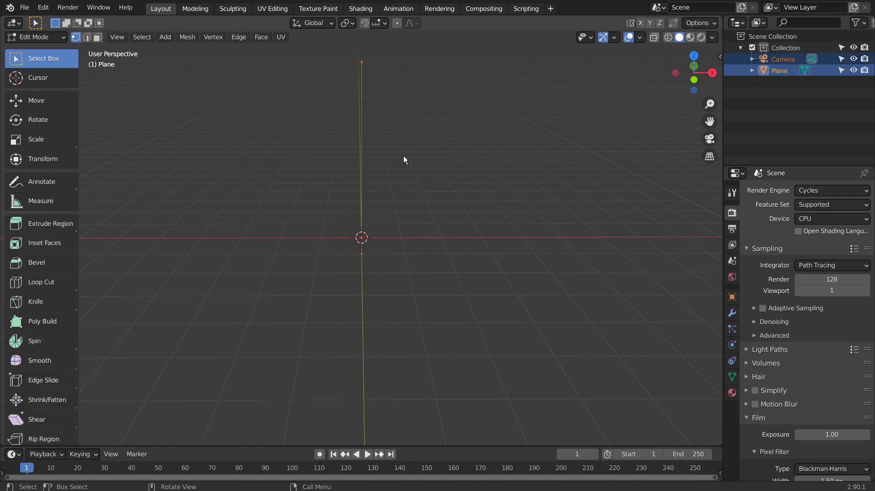
{"action": "middle_click_drag", "start_coordinate": [436, 197], "coordinate": [395, 271]}
{"action": "scroll", "coordinate": [393, 271], "scroll_direction": "up", "scroll_amount": 2}
{"action": "scroll", "coordinate": [391, 270], "scroll_direction": "down", "scroll_amount": 2}
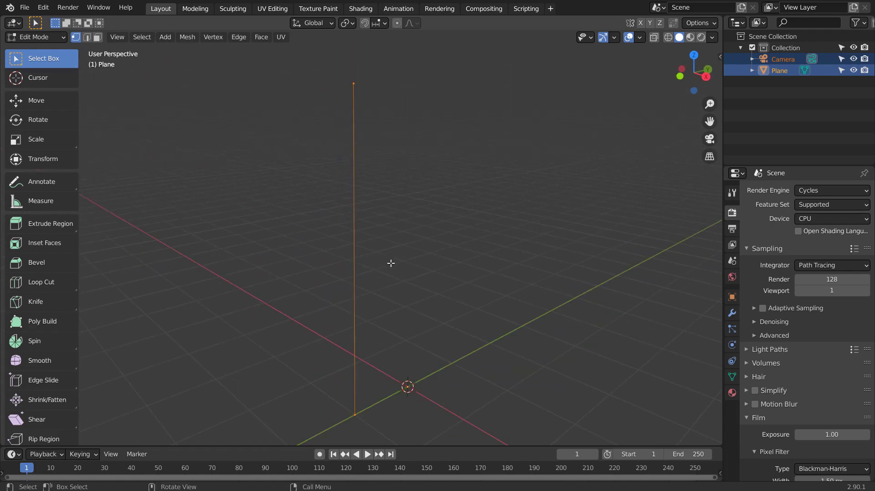
{"action": "right_click", "coordinate": [424, 250]}
{"action": "left_click", "coordinate": [429, 249]}
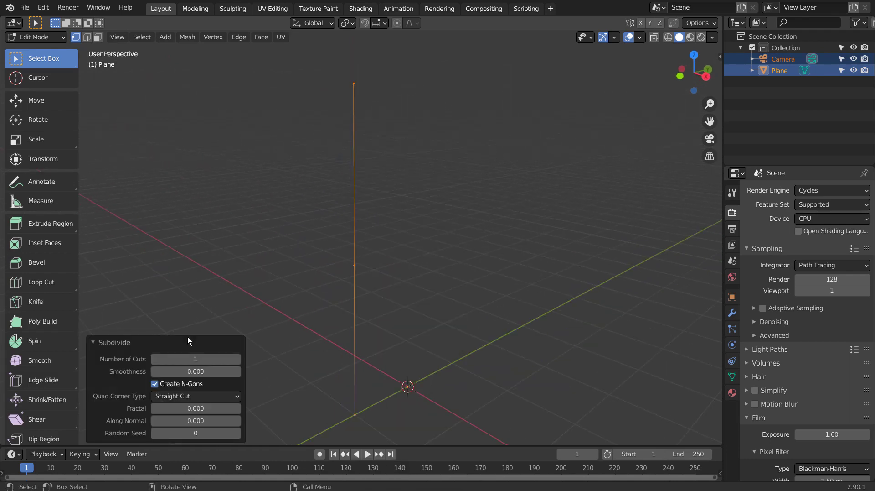
{"action": "mouse_move", "coordinate": [200, 355]}
{"action": "left_mouse_down"}
{"action": "mouse_move", "coordinate": [219, 355]}
{"action": "mouse_move", "coordinate": [200, 355]}
{"action": "left_mouse_up"}
{"action": "key", "text": "Tab"}
{"action": "key", "text": "Tab"}
{"action": "middle_click_drag", "start_coordinate": [490, 228], "coordinate": [515, 253]}
{"action": "key", "text": "KP_7"}
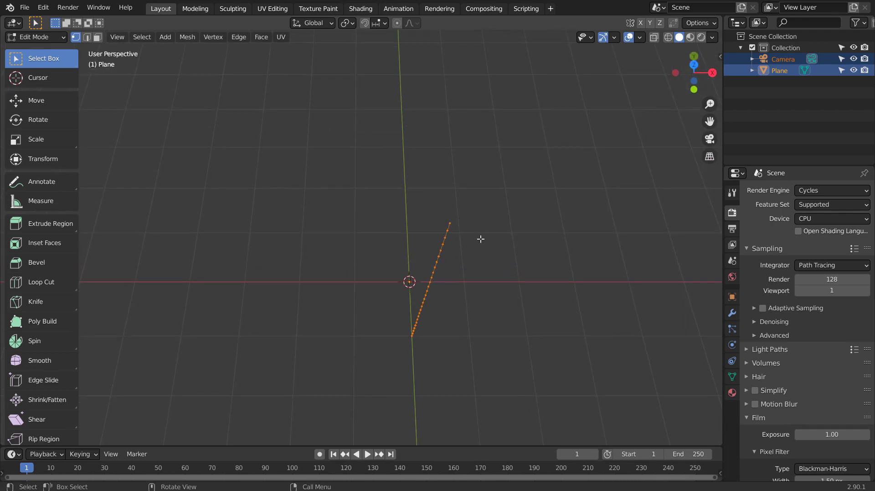
Leave mesh editing and add a Plain Axes empty at the world origin
{"action": "key", "text": "Tab"}
{"action": "key", "text": "shift+a"}
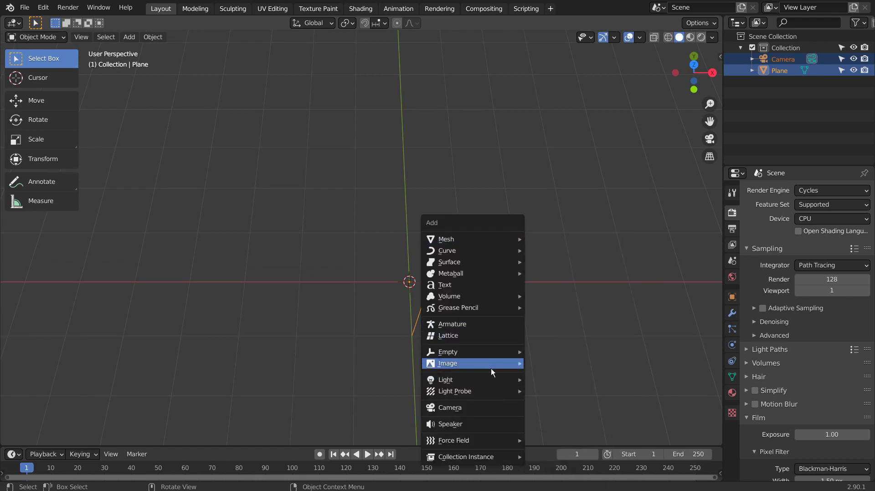
{"action": "mouse_move", "coordinate": [492, 366]}
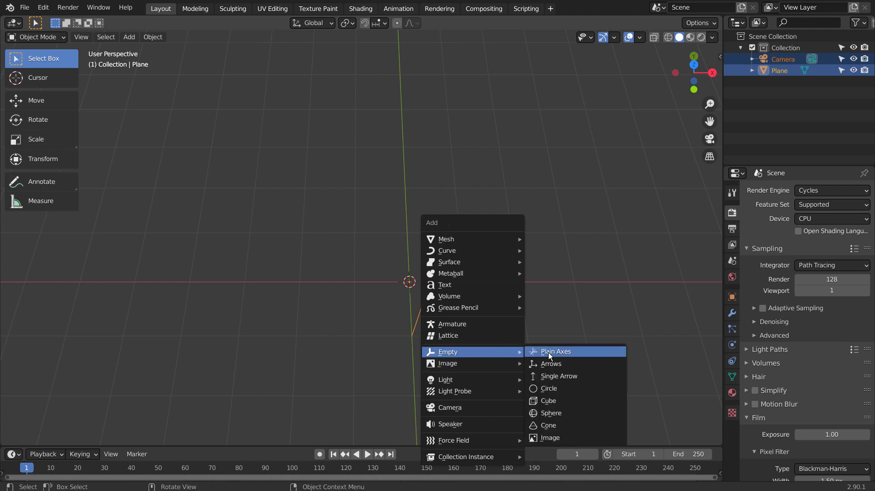
{"action": "left_click", "coordinate": [549, 352]}
{"action": "middle_click_drag", "start_coordinate": [567, 269], "coordinate": [590, 237]}
Add an Array modifier with Object Offset set to Empty to the vertical line, and apply all of the line's transforms
{"action": "left_click", "coordinate": [451, 252]}
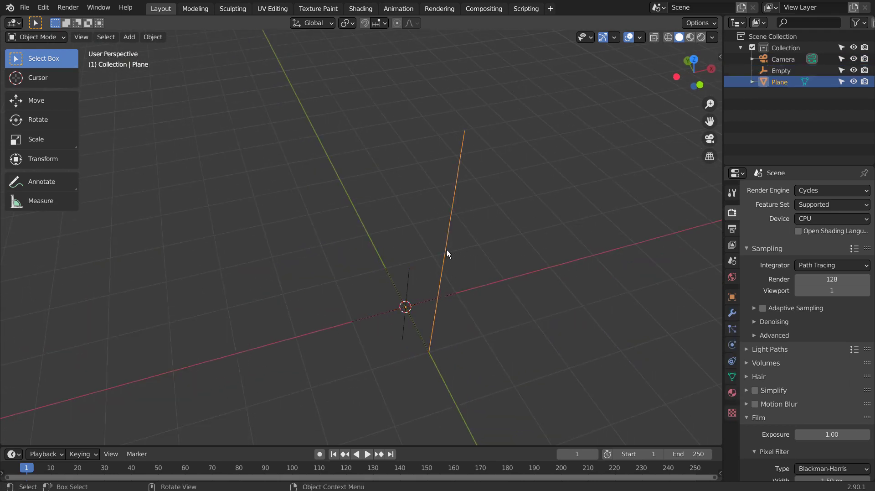
{"action": "left_click", "coordinate": [733, 313]}
{"action": "left_click", "coordinate": [792, 189]}
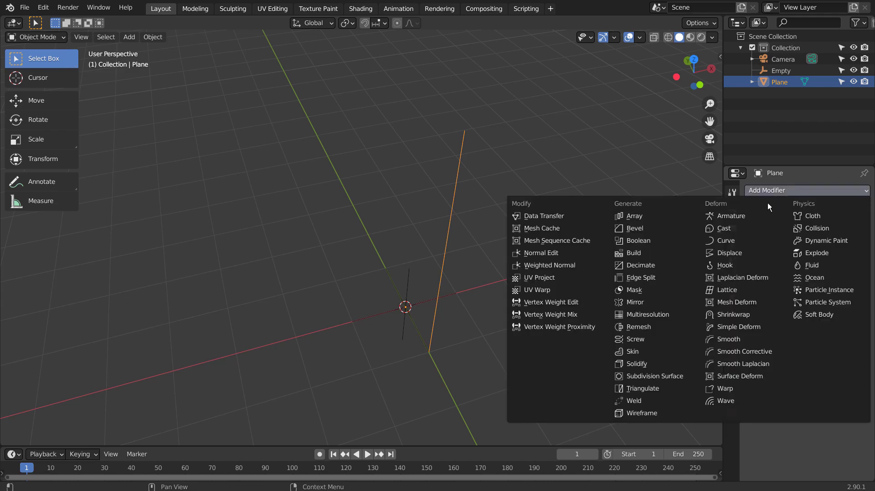
{"action": "left_click", "coordinate": [652, 220]}
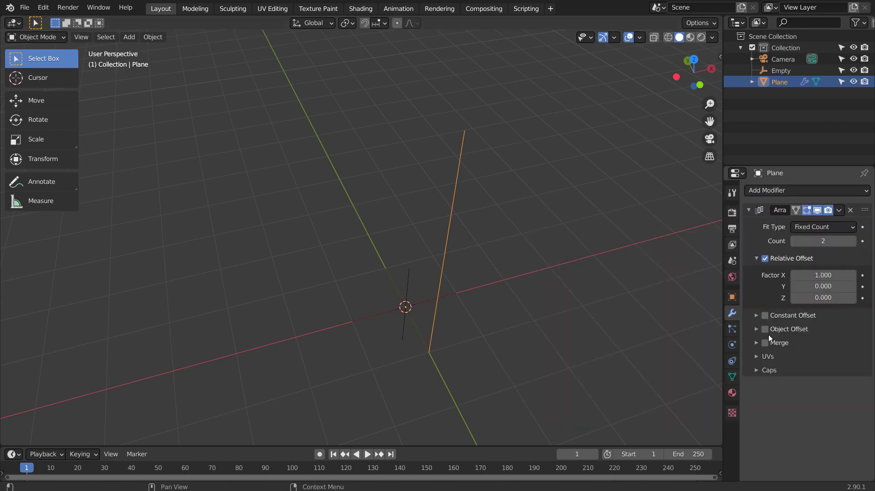
{"action": "left_click", "coordinate": [757, 329]}
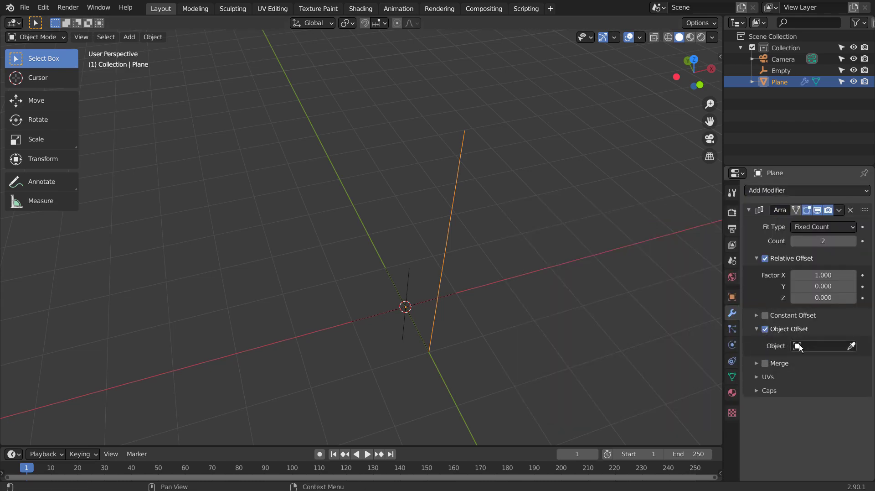
{"action": "left_click", "coordinate": [823, 345]}
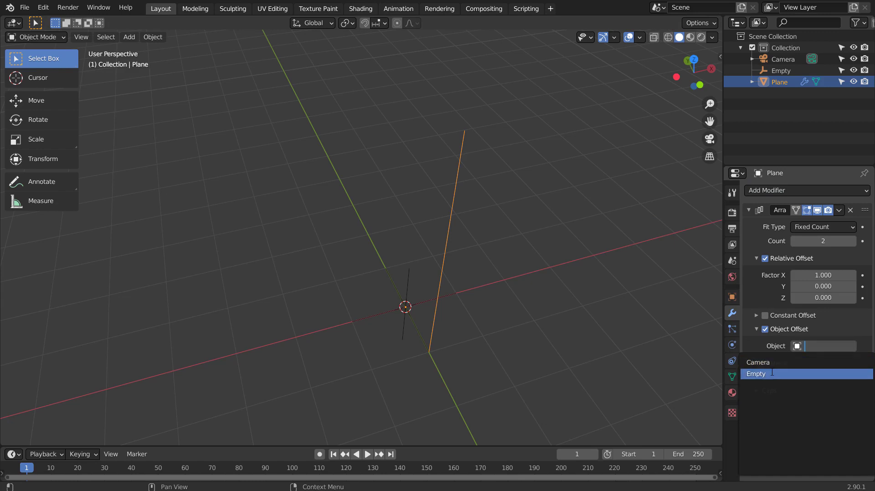
{"action": "left_click", "coordinate": [773, 373]}
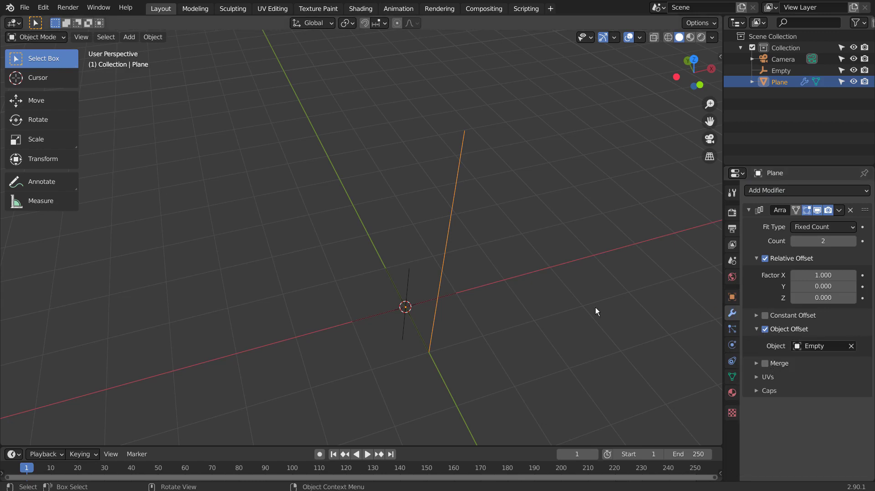
{"action": "key", "text": "ctrl+a"}
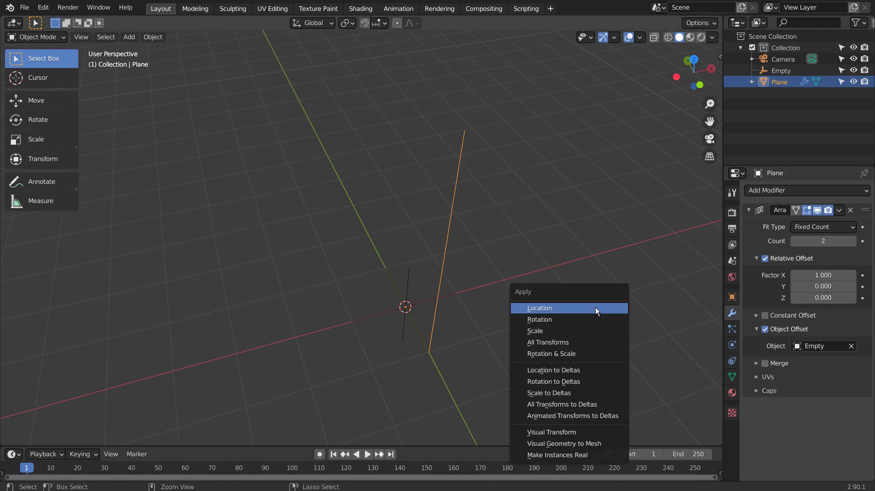
{"action": "left_click", "coordinate": [598, 342]}
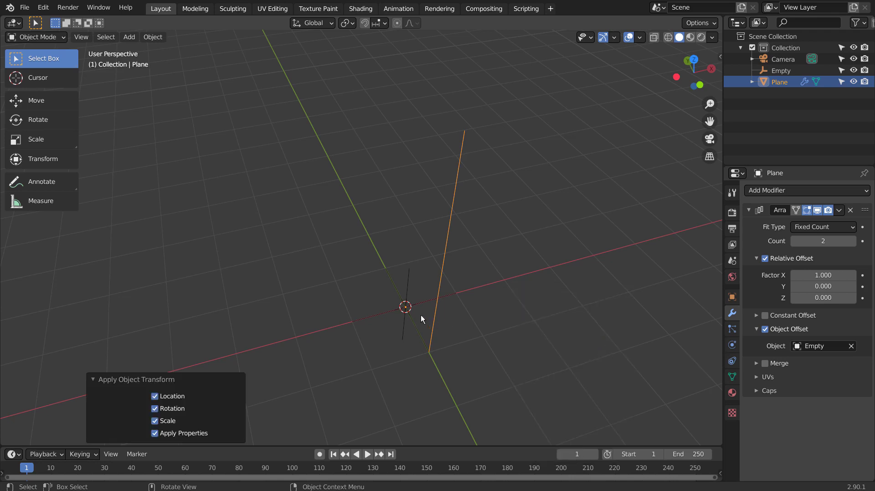
Set the Z rotation of the empty at the origin to 5°
{"action": "left_click", "coordinate": [395, 321]}
{"action": "left_click", "coordinate": [405, 324]}
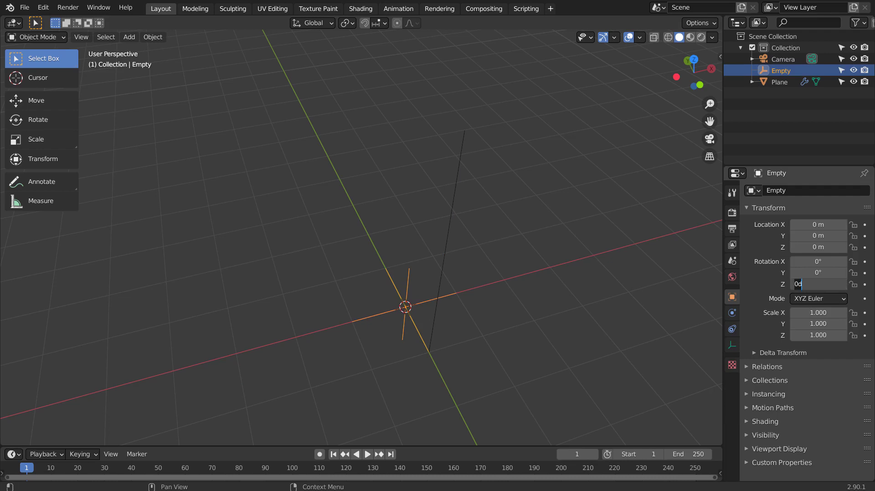
{"action": "left_click_drag", "start_coordinate": [811, 285], "coordinate": [821, 285]}
Examine the arrayed line and the rotated empty from the top view to judge the spacing between copies
{"action": "left_click", "coordinate": [456, 244]}
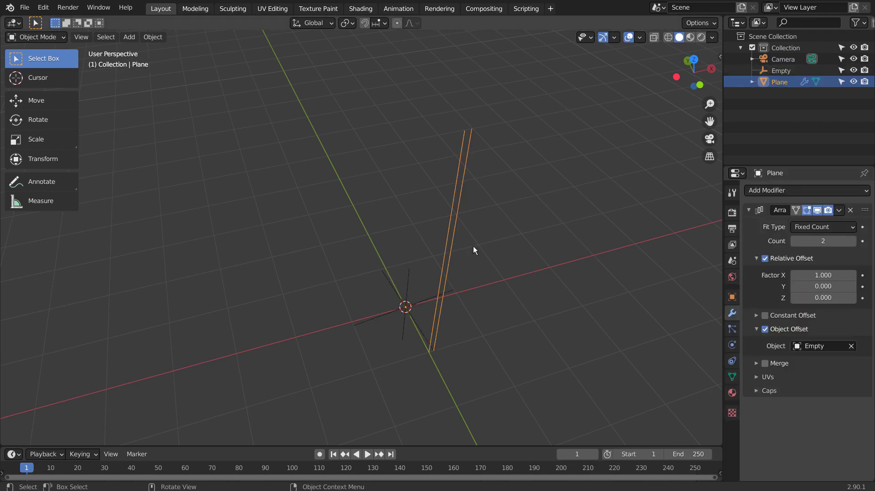
{"action": "middle_click_drag", "start_coordinate": [492, 256], "coordinate": [501, 337]}
{"action": "key", "text": "KP_7"}
{"action": "left_click", "coordinate": [435, 291]}
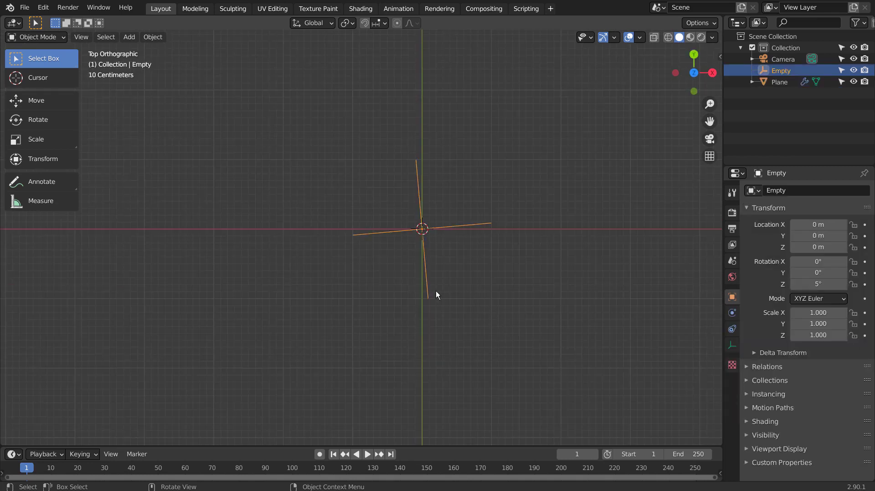
{"action": "left_click", "coordinate": [420, 303]}
{"action": "left_click", "coordinate": [420, 303]}
{"action": "left_click", "coordinate": [448, 240]}
{"action": "middle_click_drag", "start_coordinate": [507, 327], "coordinate": [467, 296]}
Set the vertical line's Array count to 72 and apply the Array modifier
{"action": "left_click", "coordinate": [443, 293]}
{"action": "left_click", "coordinate": [821, 241]}
{"action": "type", "text": "72"}
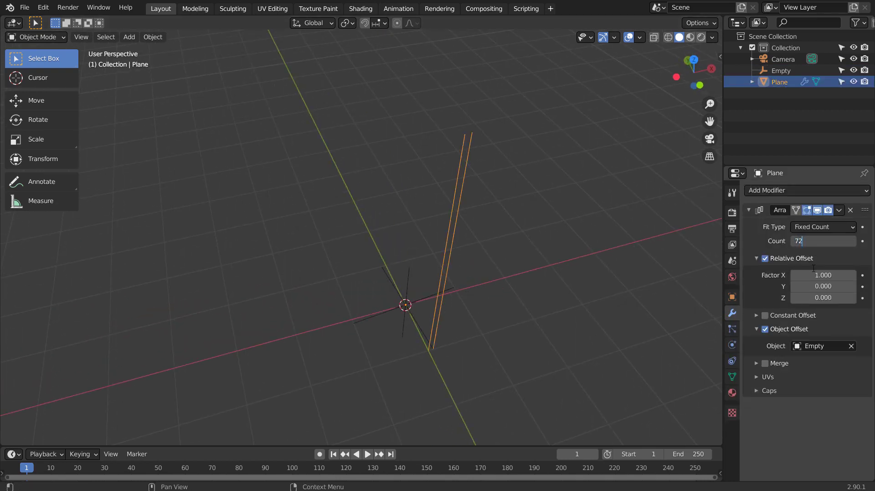
{"action": "key", "text": "Return"}
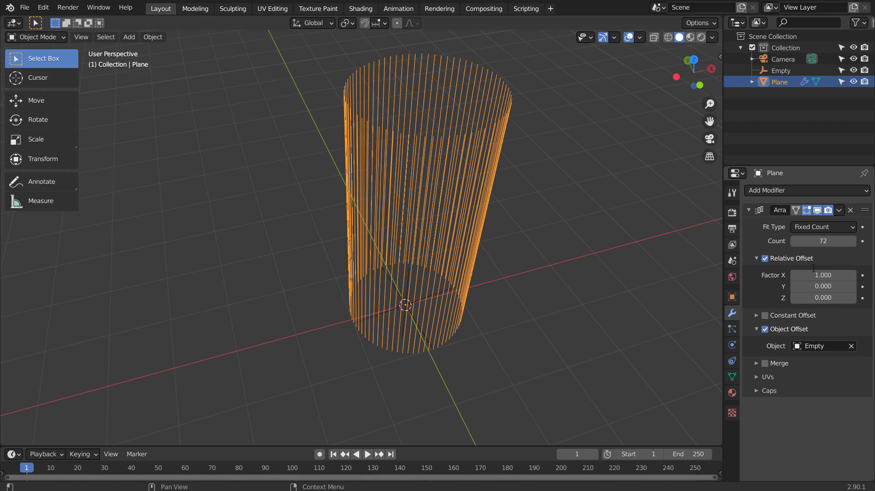
{"action": "middle_click_drag", "start_coordinate": [551, 294], "coordinate": [425, 258]}
{"action": "key", "text": "ctrl+a"}
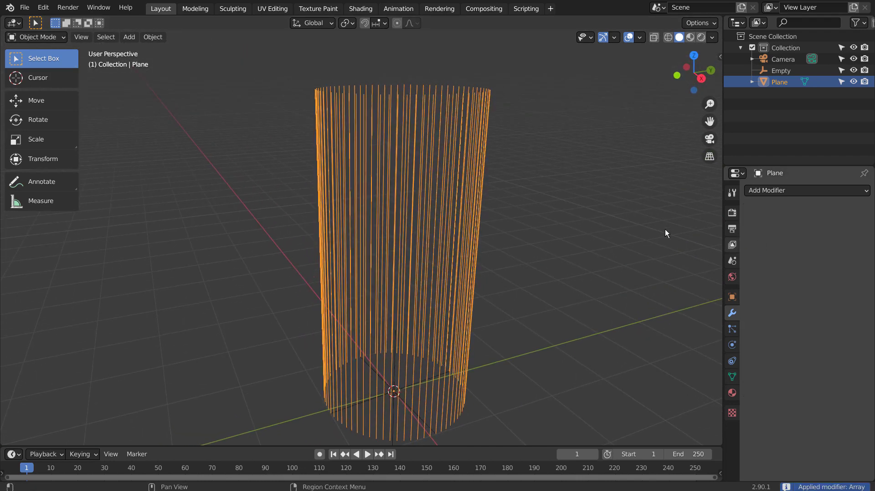
Start editing the arrayed lines' mesh and try to select the top row of vertices from the front view
{"action": "key", "text": "Tab"}
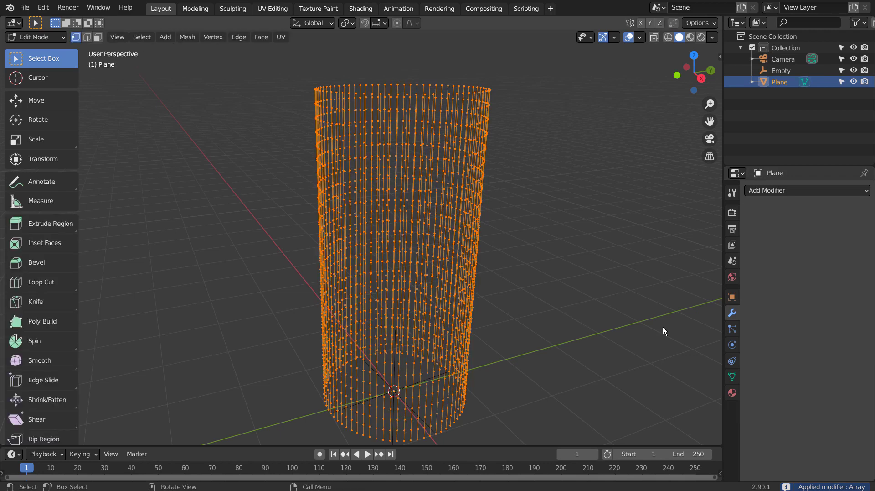
{"action": "key", "text": "KP_1"}
{"action": "key", "text": "alt+a"}
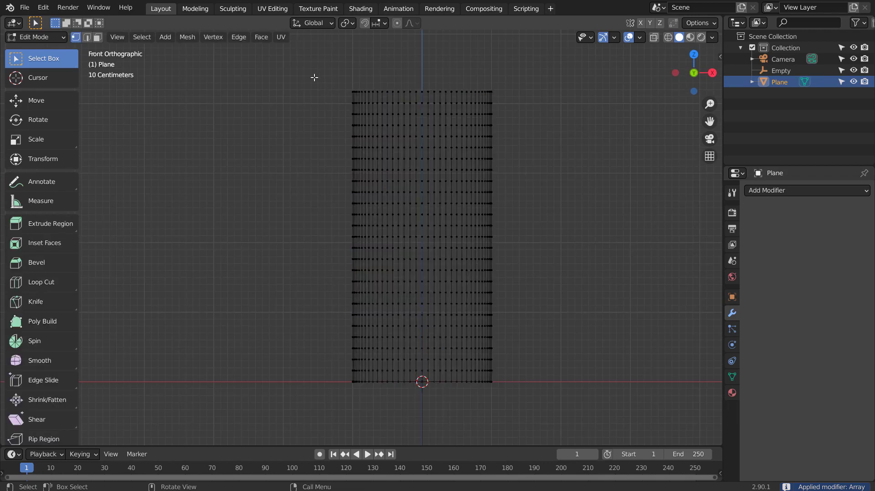
{"action": "left_click_drag", "start_coordinate": [314, 76], "coordinate": [535, 95]}
{"action": "key", "text": "KP_7"}
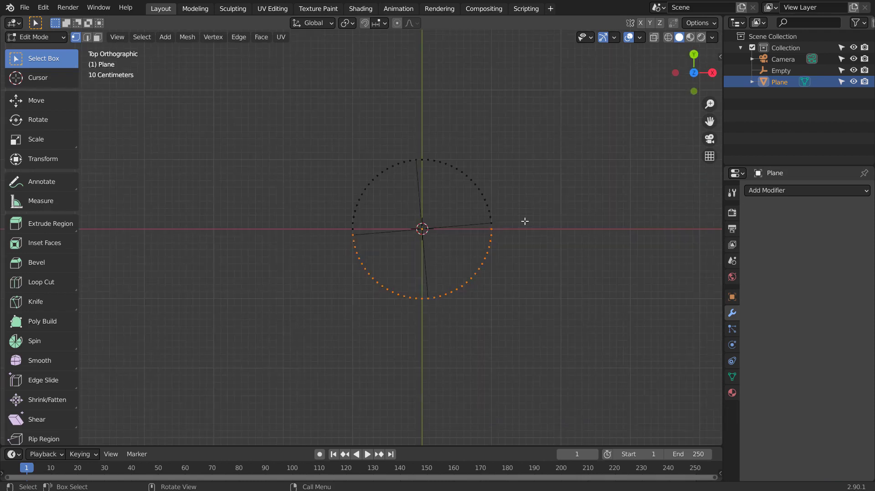
Clear the selection and select the complete top ring of vertices, front and back, using wireframe shading in the front view
{"action": "key", "text": "KP_1"}
{"action": "key", "text": "alt+a"}
{"action": "key", "text": "b"}
{"action": "left_click_drag", "start_coordinate": [318, 78], "coordinate": [547, 97]}
{"action": "middle_click_drag", "start_coordinate": [551, 191], "coordinate": [538, 319]}
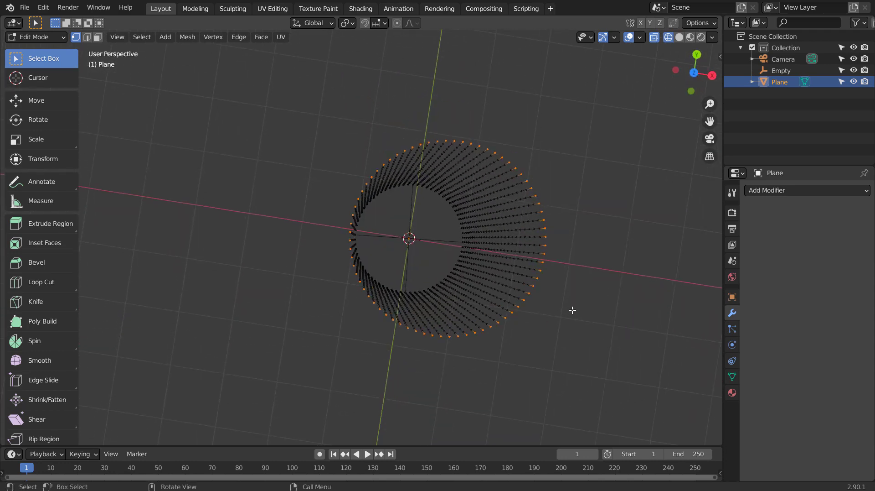
Switch to quad view, turn on proportional editing, and enlarge its influence to a size of about 5.05 with the Rotate operation
{"action": "key", "text": "ctrl+alt+q"}
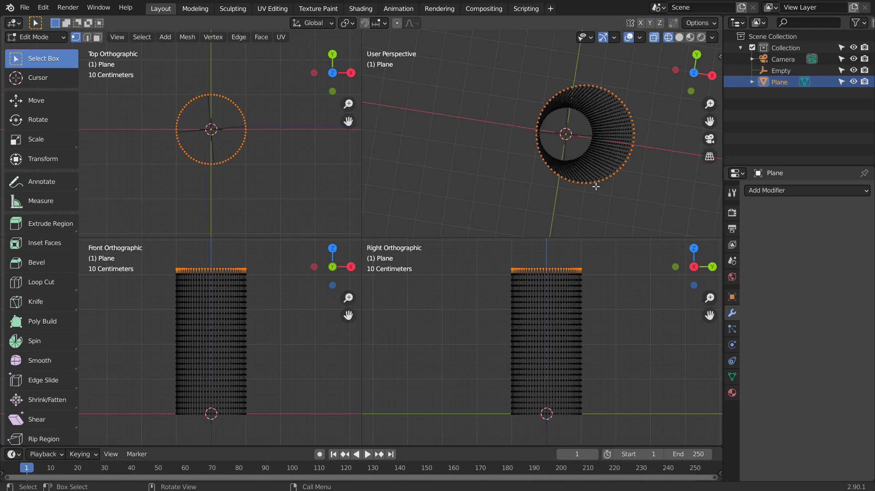
{"action": "middle_click_drag", "start_coordinate": [545, 178], "coordinate": [620, 127]}
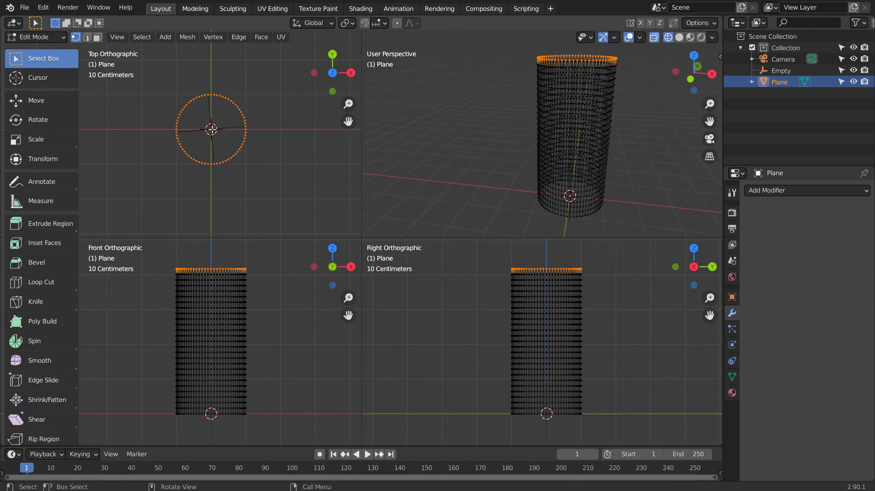
{"action": "left_click", "coordinate": [397, 23]}
{"action": "key", "text": "r"}
{"action": "scroll", "coordinate": [211, 129], "scroll_direction": "down", "scroll_amount": 9}
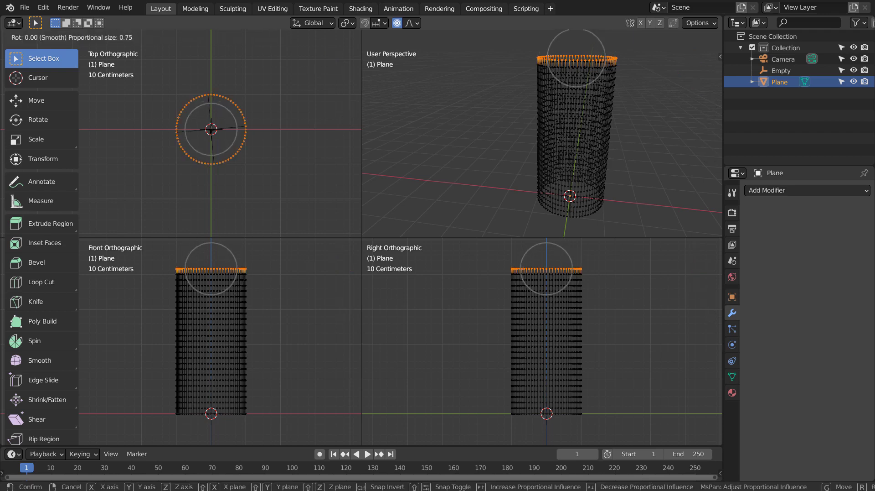
{"action": "scroll", "coordinate": [211, 130], "scroll_direction": "down", "scroll_amount": 8}
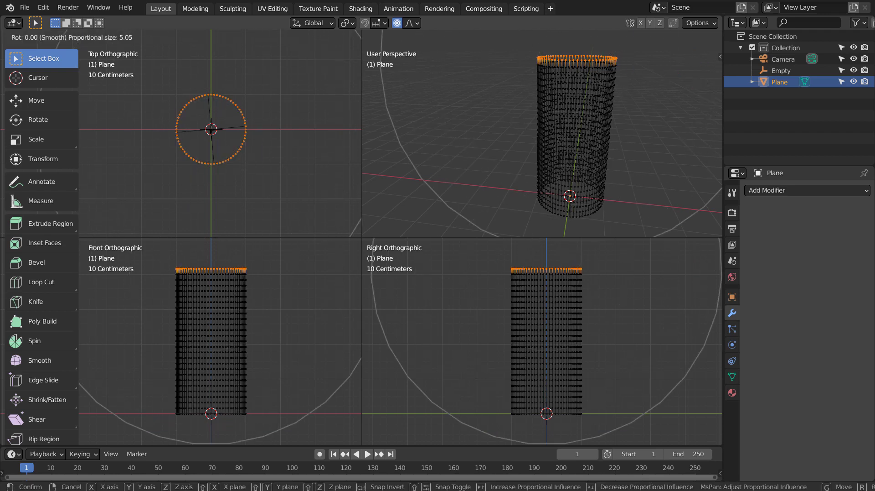
{"action": "left_click", "coordinate": [211, 129]}
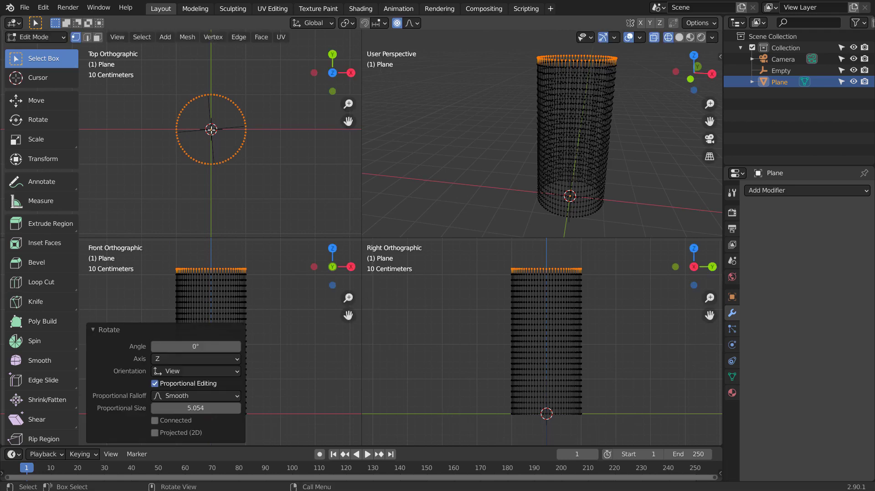
Rotate the top vertex ring 90° in the top view with smooth proportional falloff to twist the lines
{"action": "type", "text": "r"}
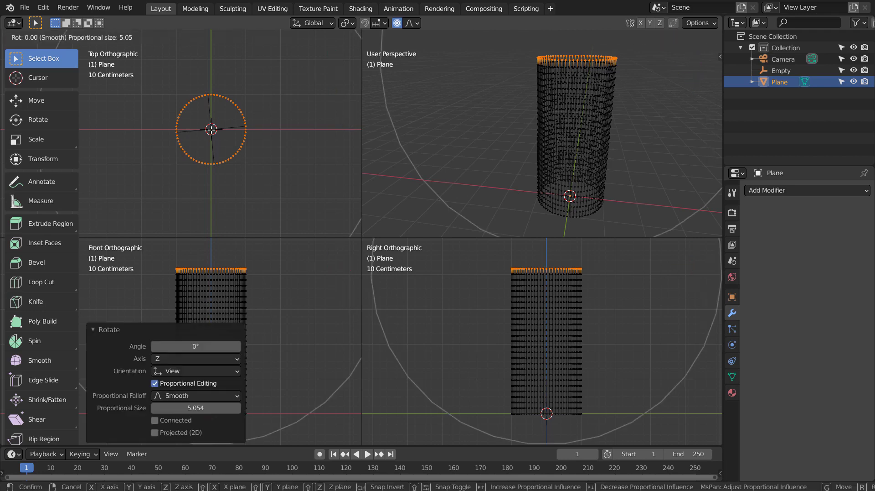
{"action": "type", "text": "90"}
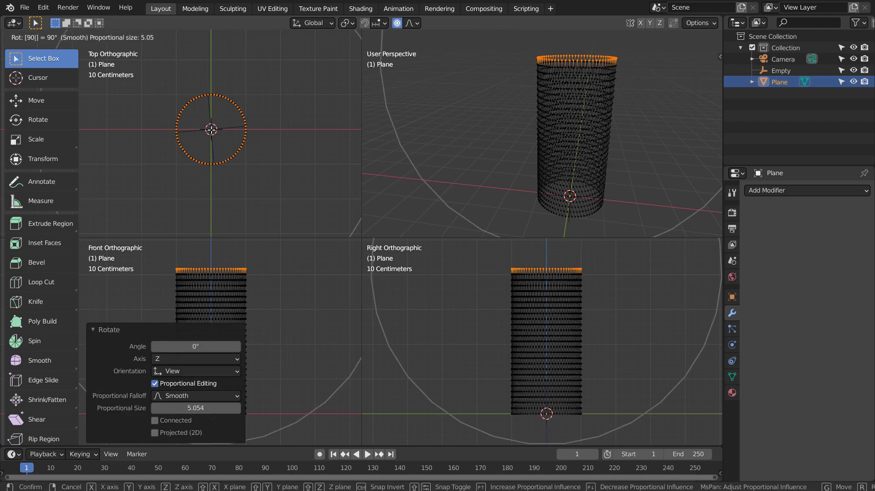
{"action": "key", "text": "Return"}
{"action": "scroll", "coordinate": [212, 129], "scroll_direction": "up", "scroll_amount": 1}
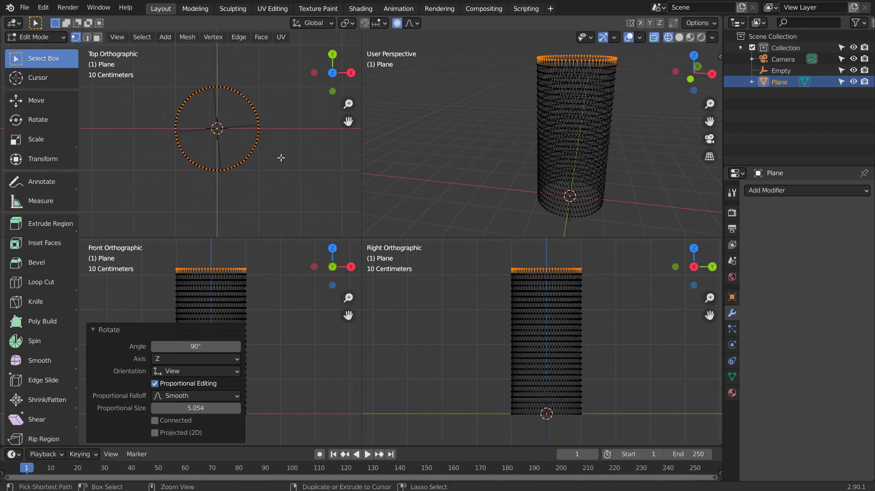
Return to a single viewport and leave mesh editing
{"action": "key", "text": "ctrl+alt+q"}
{"action": "key", "text": "Tab"}
{"action": "middle_click_drag", "start_coordinate": [527, 215], "coordinate": [551, 213]}
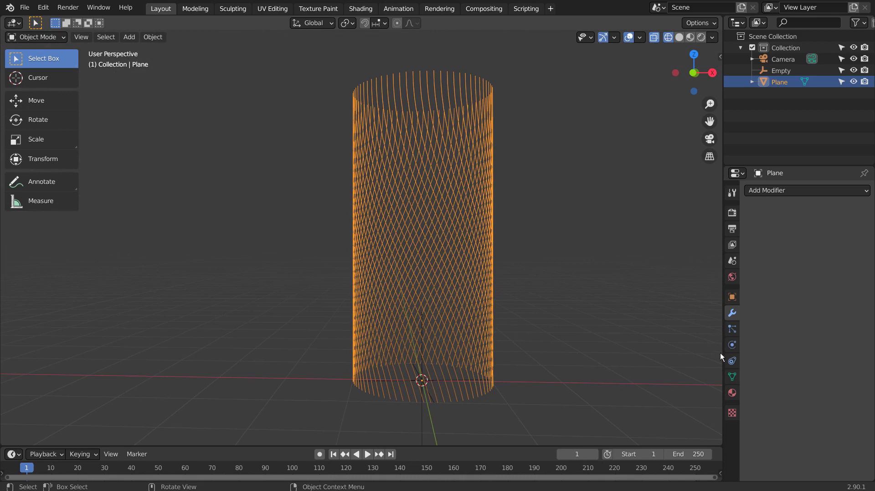